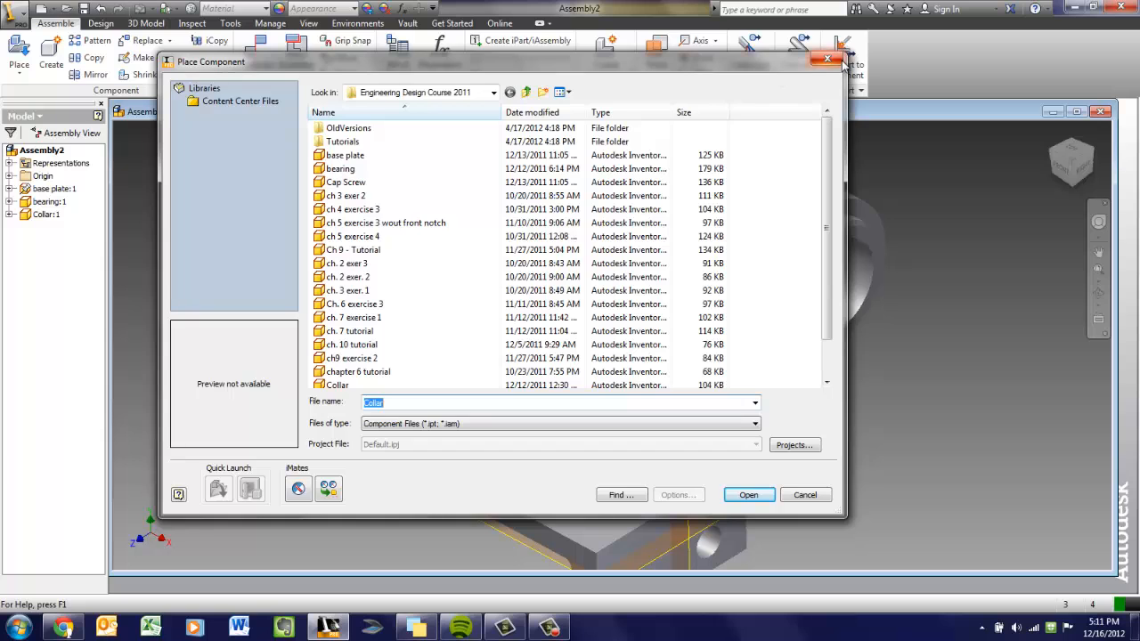
Add an opposed Insert constraint with 0.000 in offset between the collar's shoulder edge and the inner rim edge atop the bearing
click(828, 60)
middle_drag(781, 295, 723, 293)
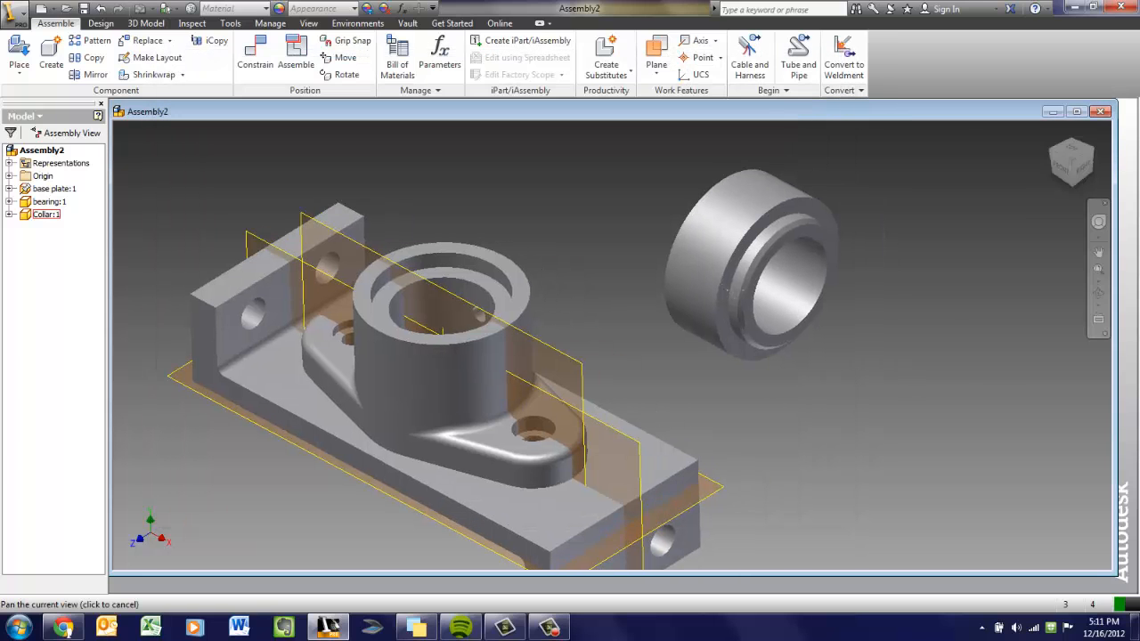
middle_drag(571, 335, 614, 330)
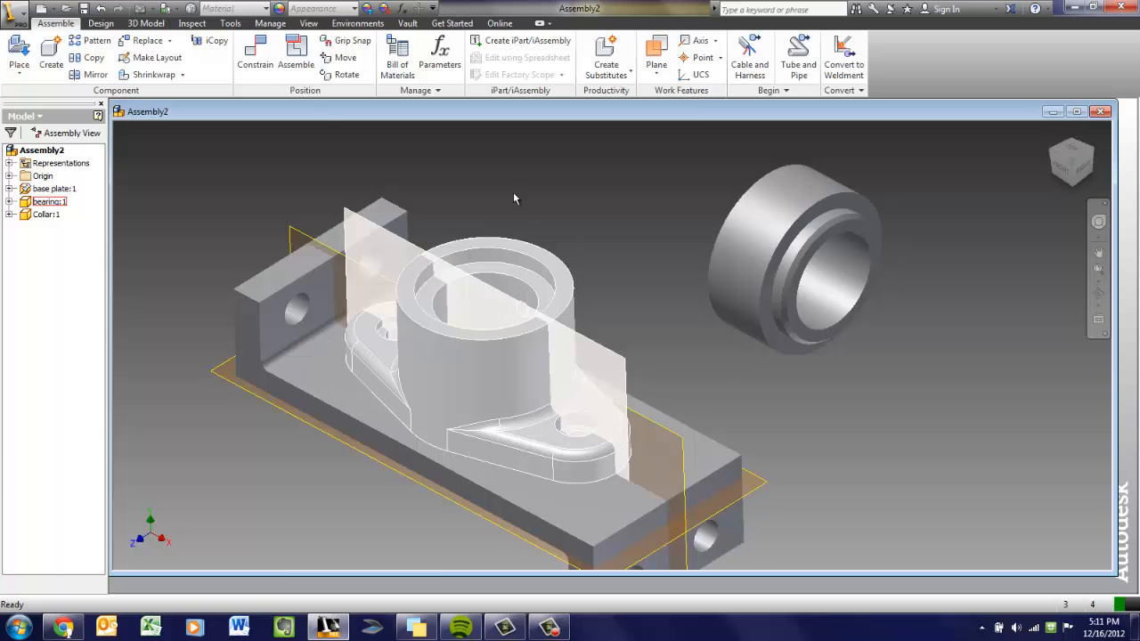
click(255, 55)
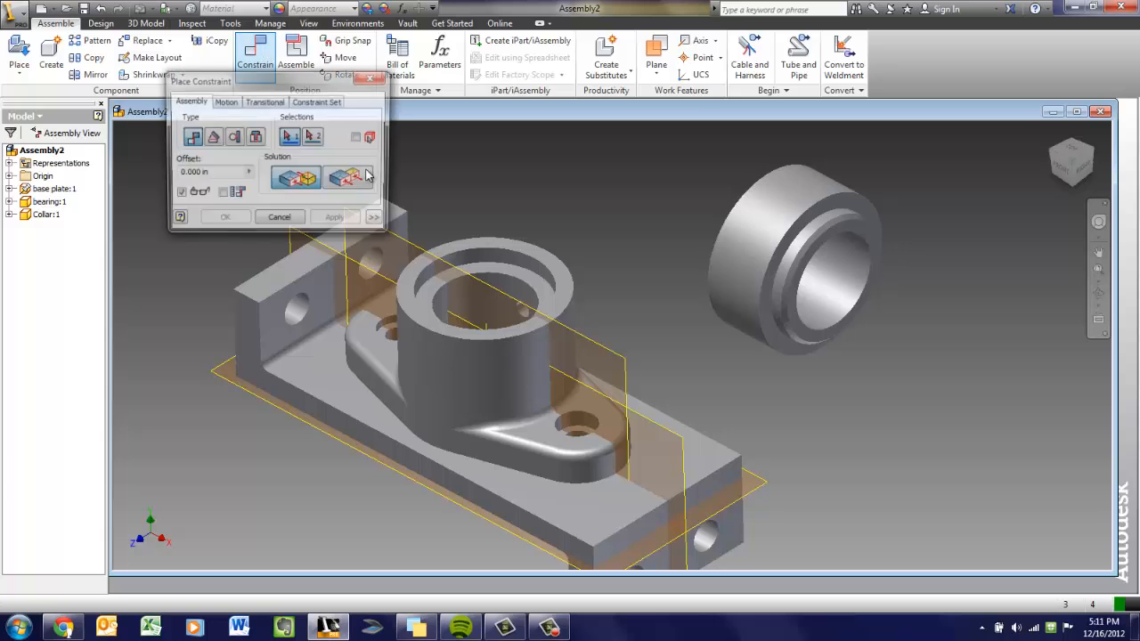
click(255, 139)
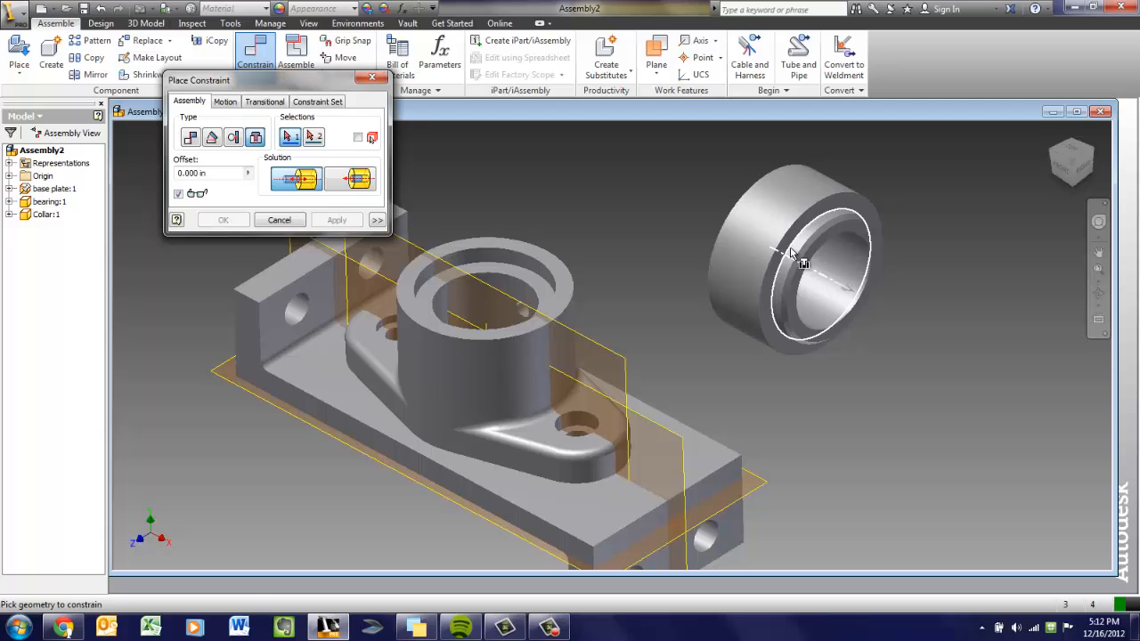
mouse_move(793, 256)
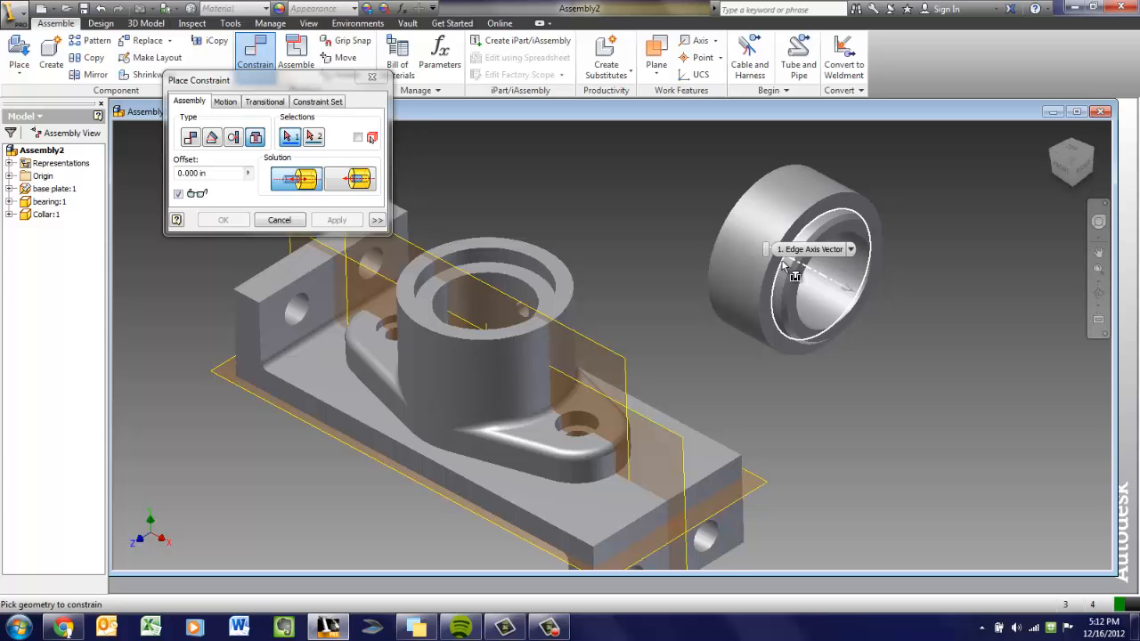
click(784, 265)
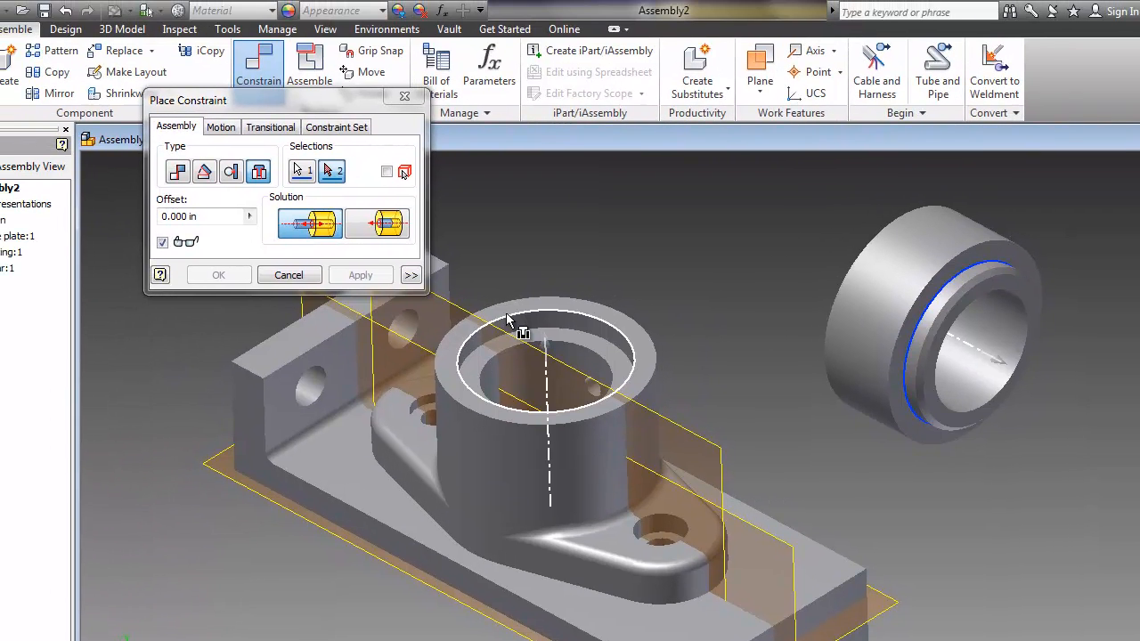
click(508, 319)
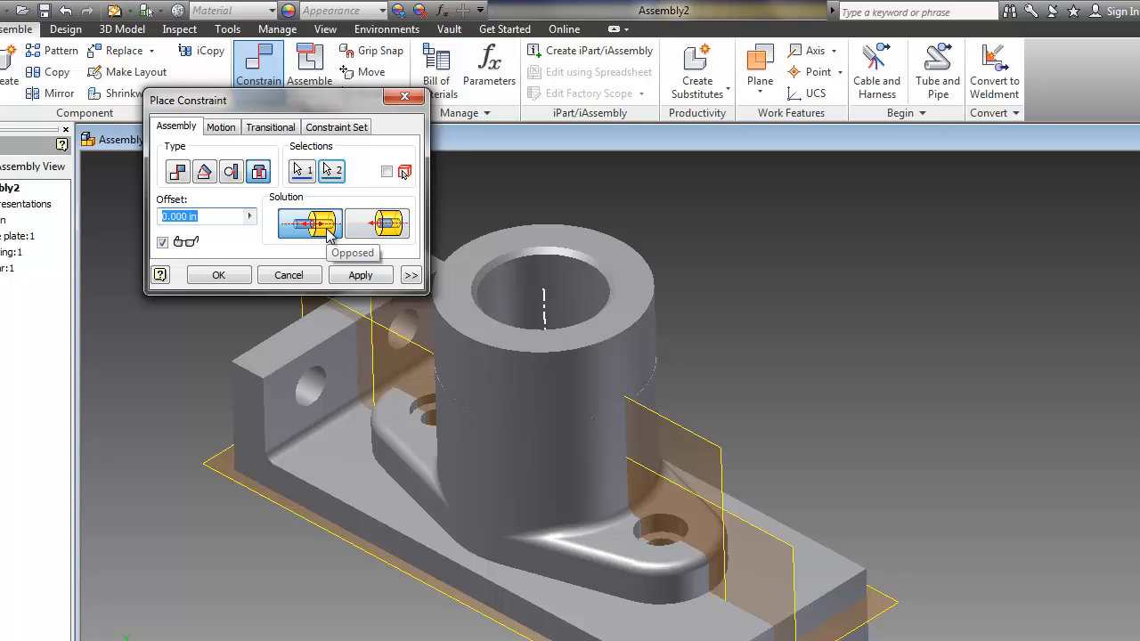
click(358, 276)
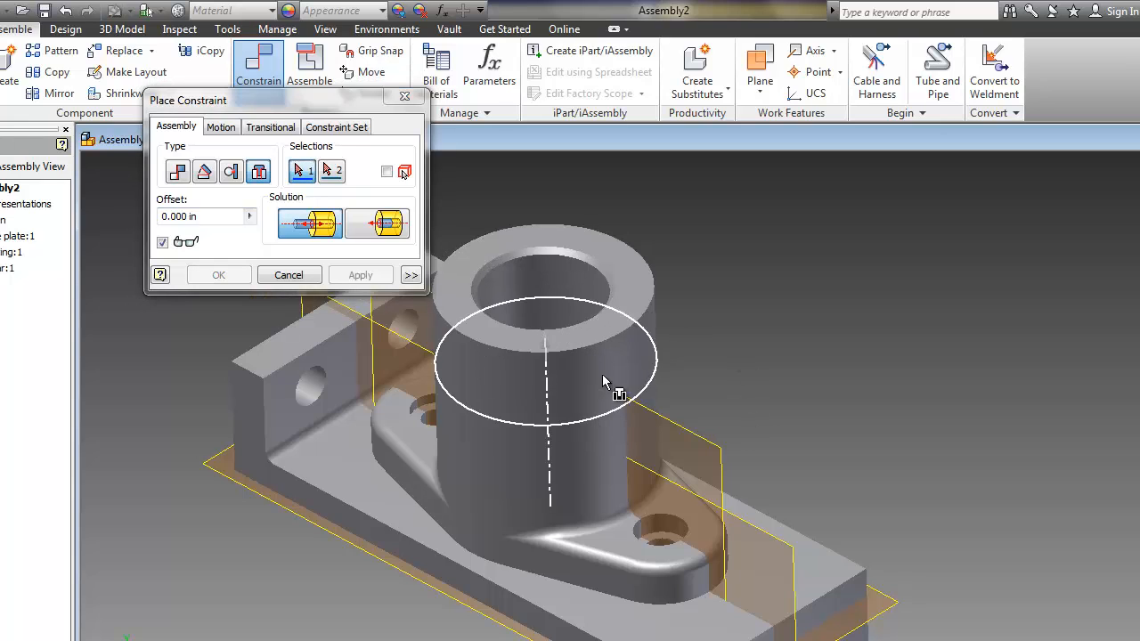
click(287, 275)
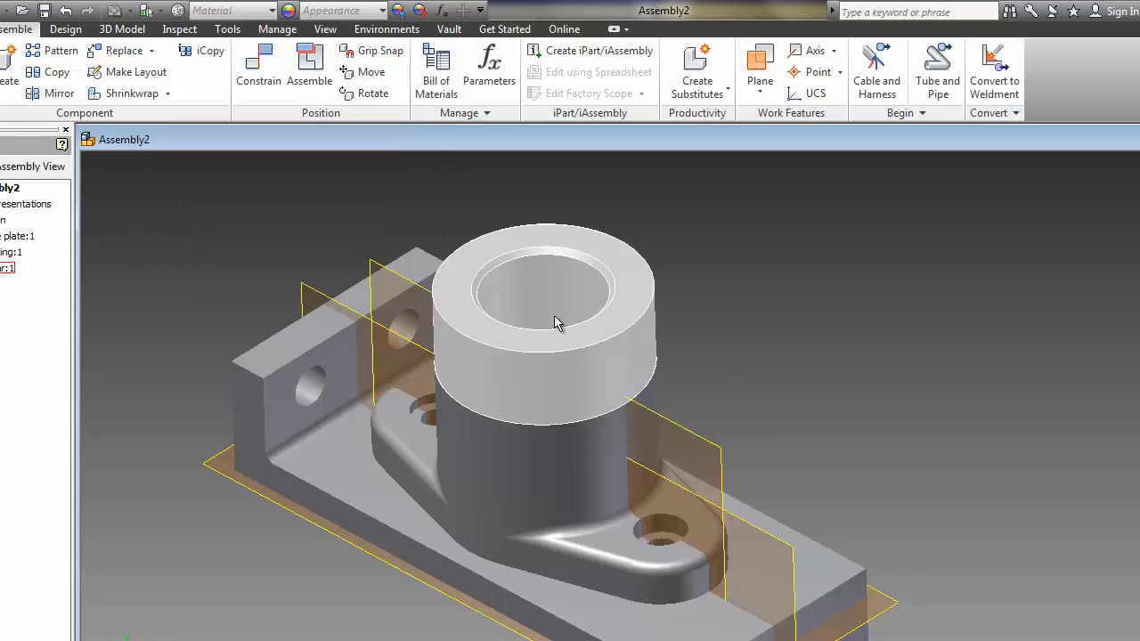
Turn on the degrees of freedom display and check the collar's remaining movement on the bearing
middle_drag(555, 320, 699, 343)
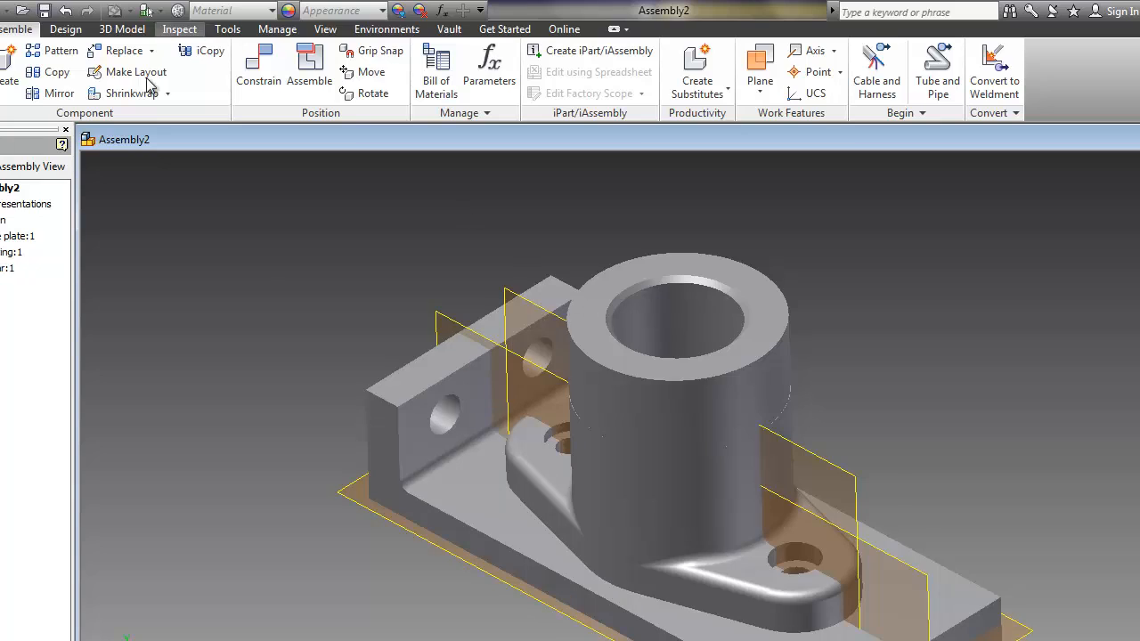
click(584, 395)
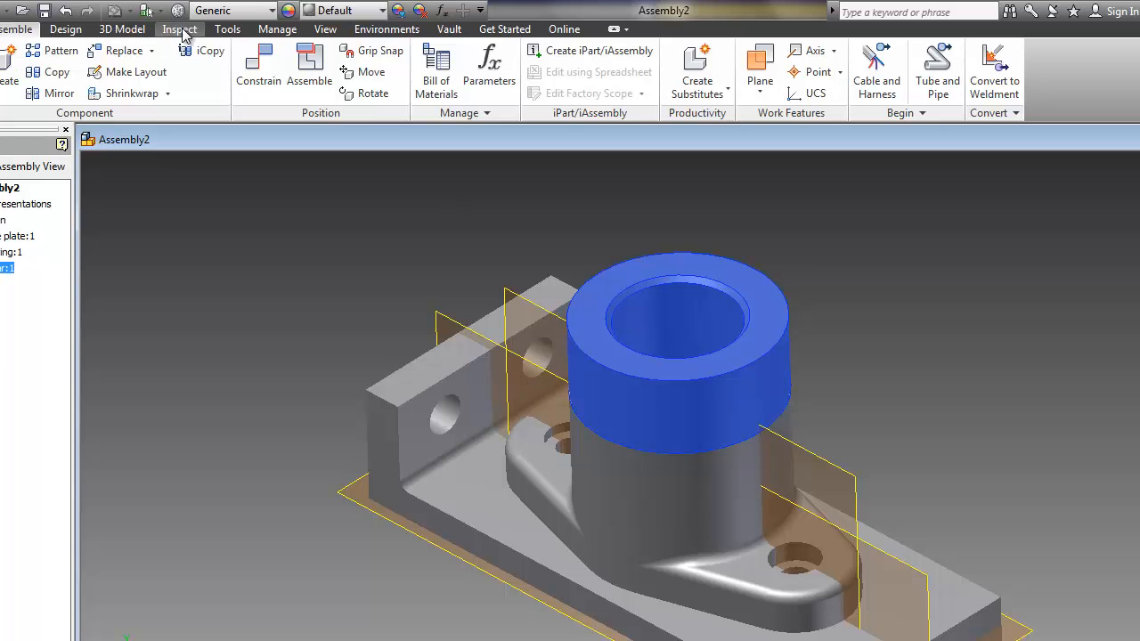
click(325, 28)
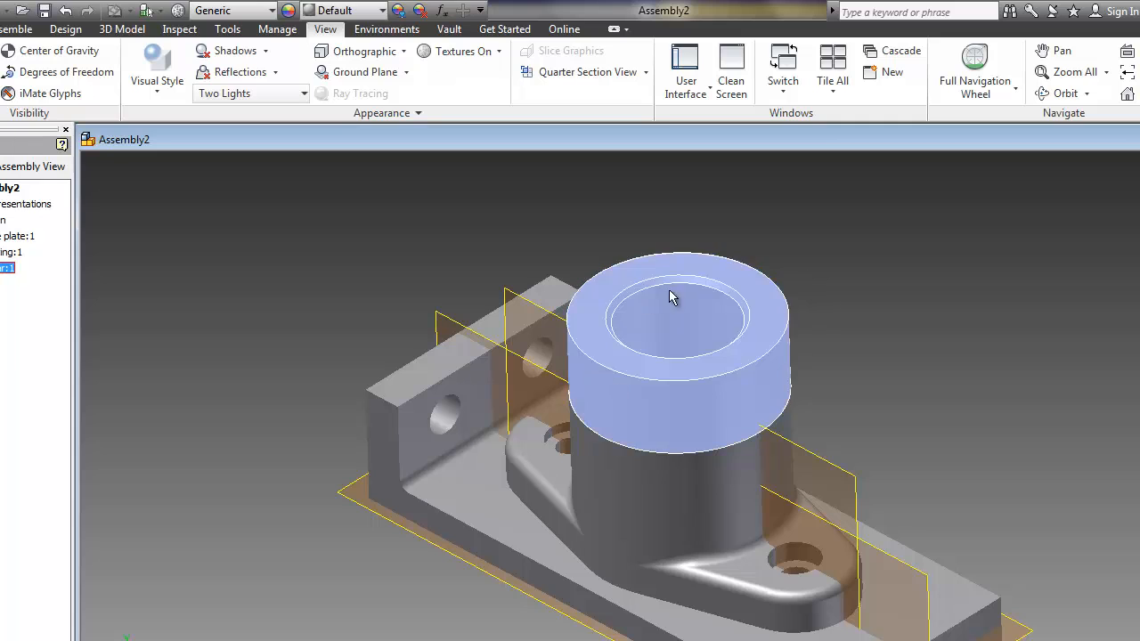
click(62, 73)
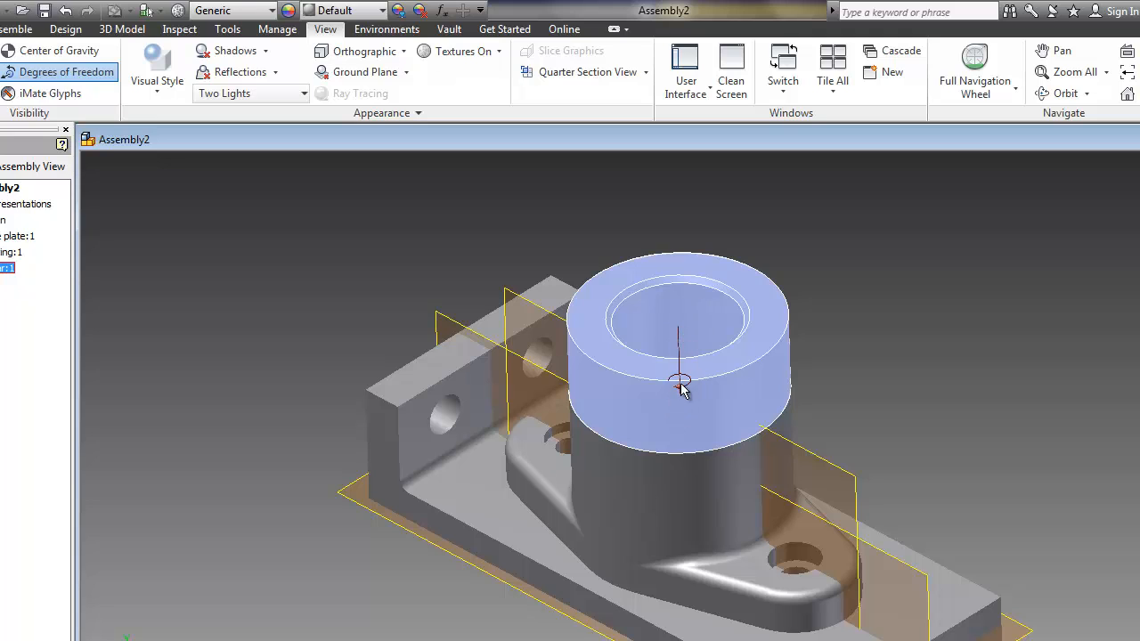
click(604, 381)
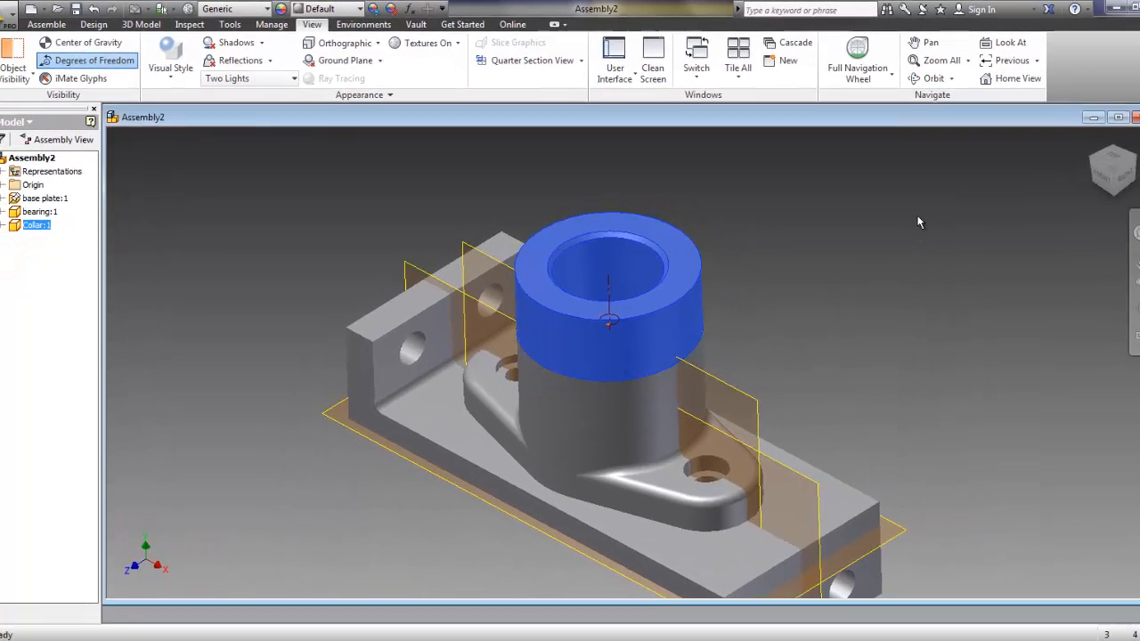
click(1088, 277)
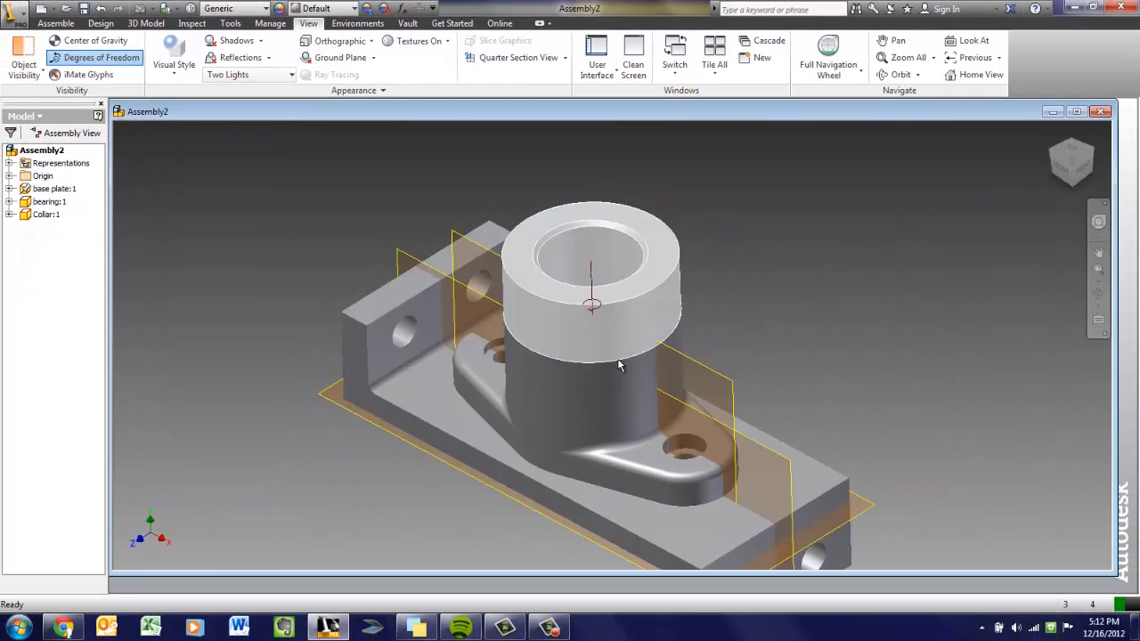
scroll(759, 360, up, 3)
middle_drag(760, 360, 582, 356)
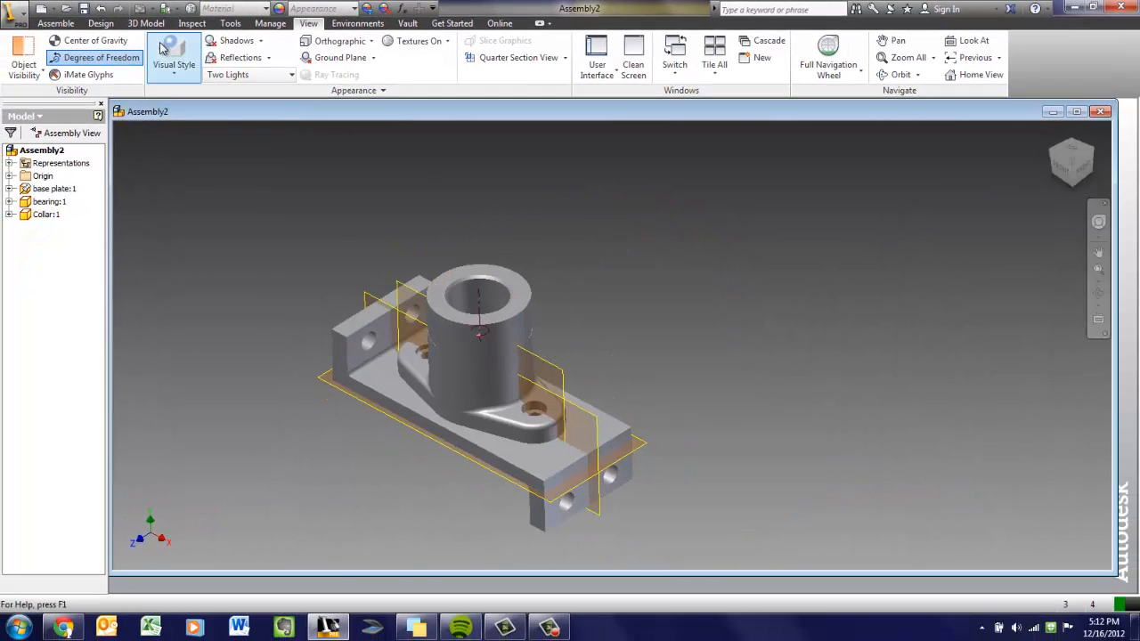
Place two instances of the Cap Screw part beside the bearing, accepting the educational watermark
click(56, 23)
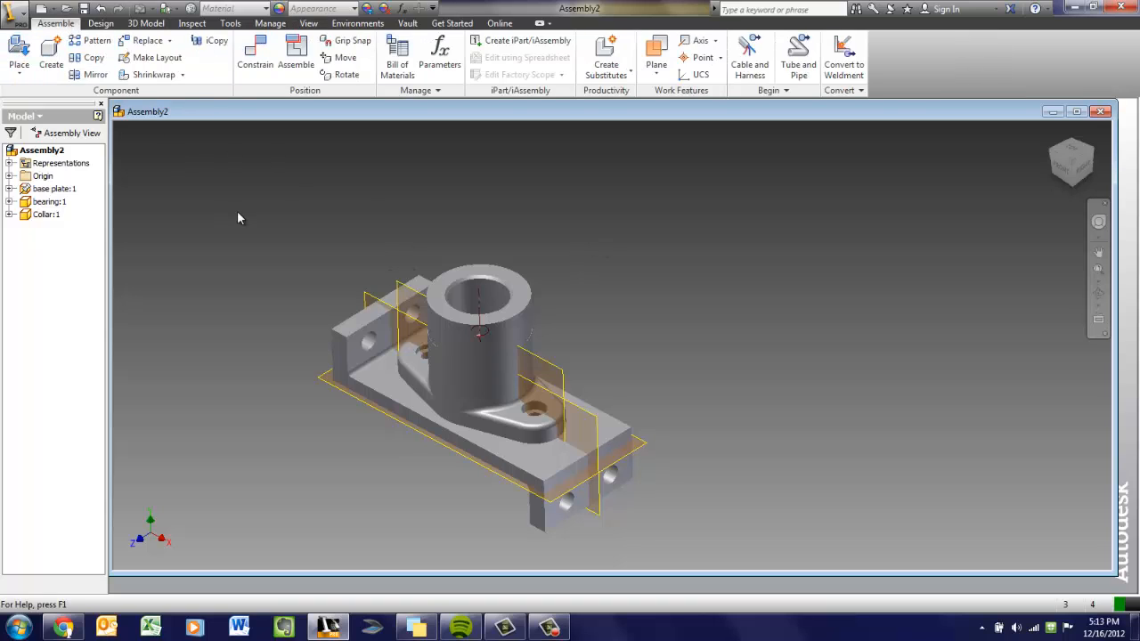
click(19, 52)
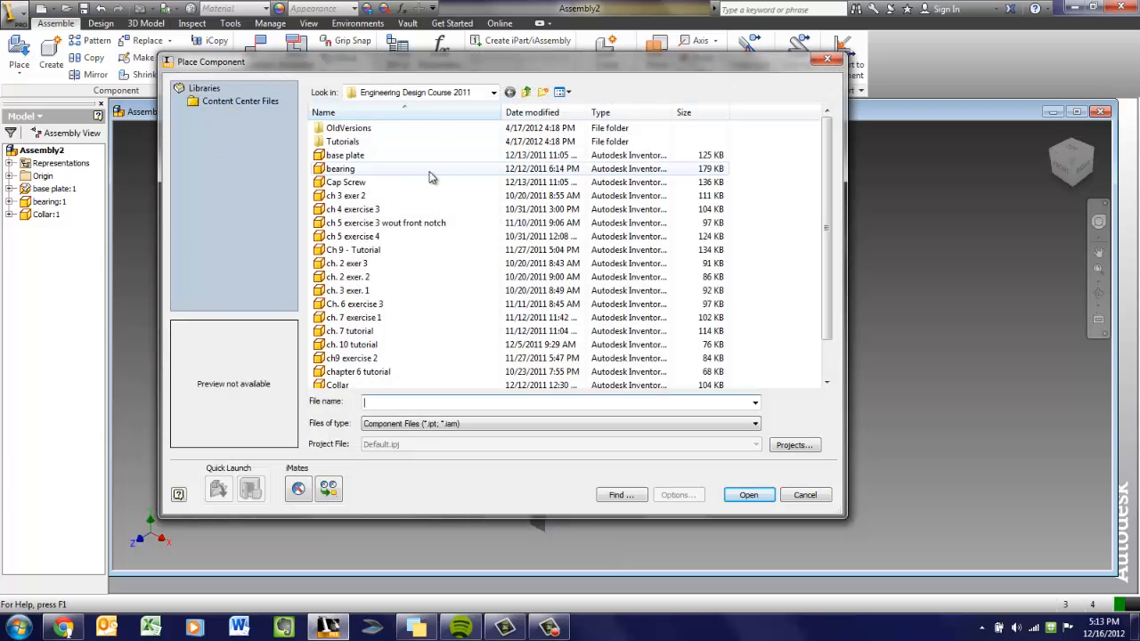
click(346, 182)
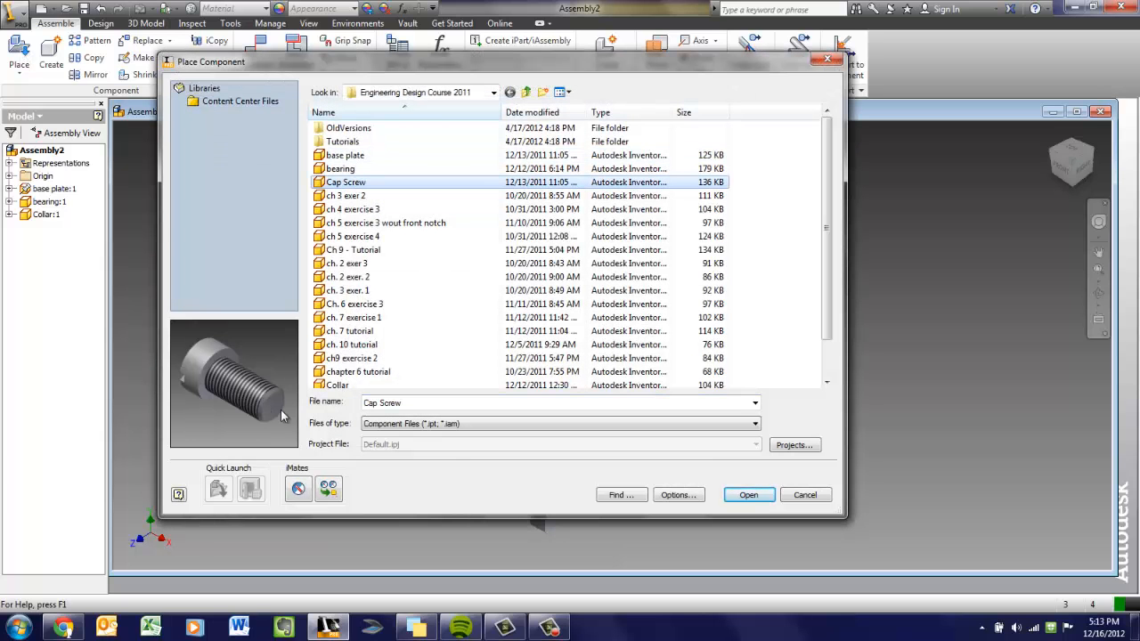
click(739, 499)
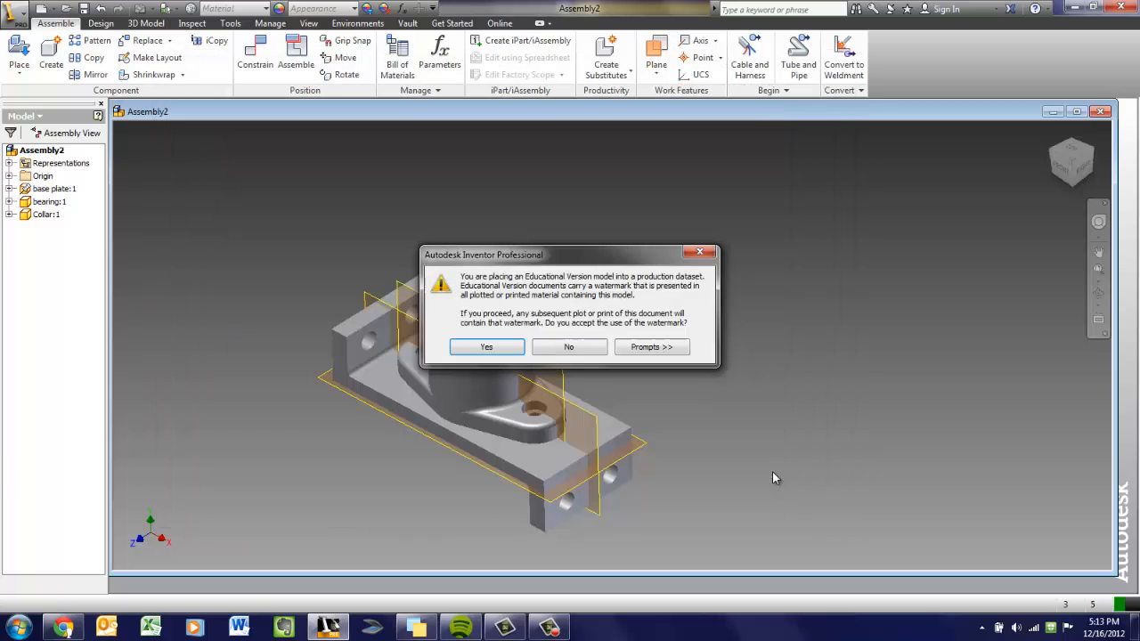
click(513, 352)
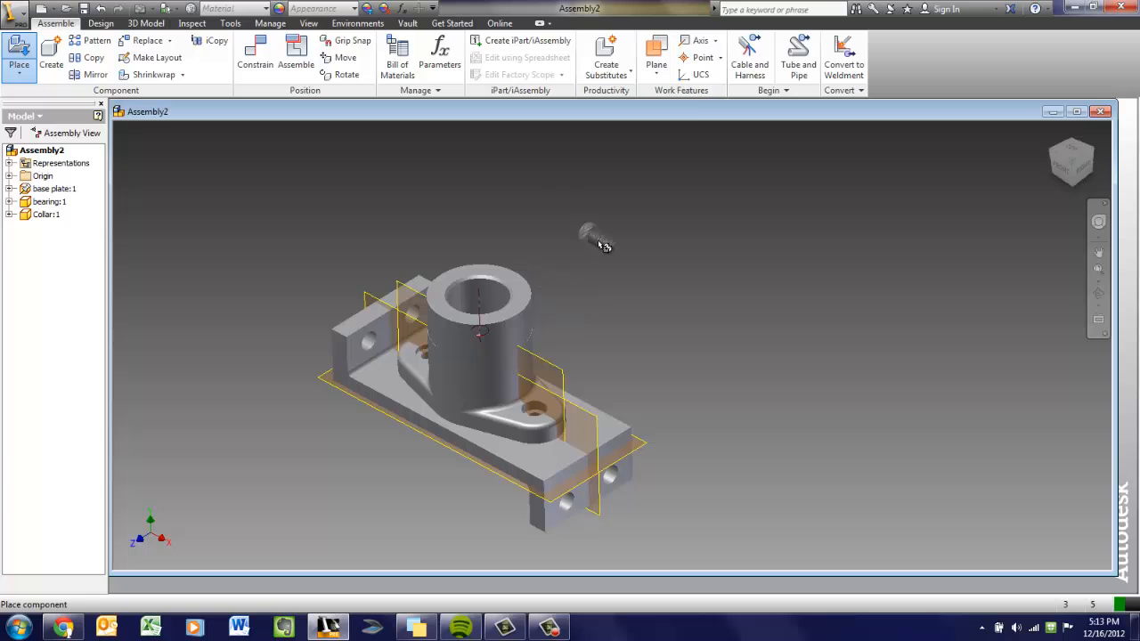
scroll(610, 279, up, 2)
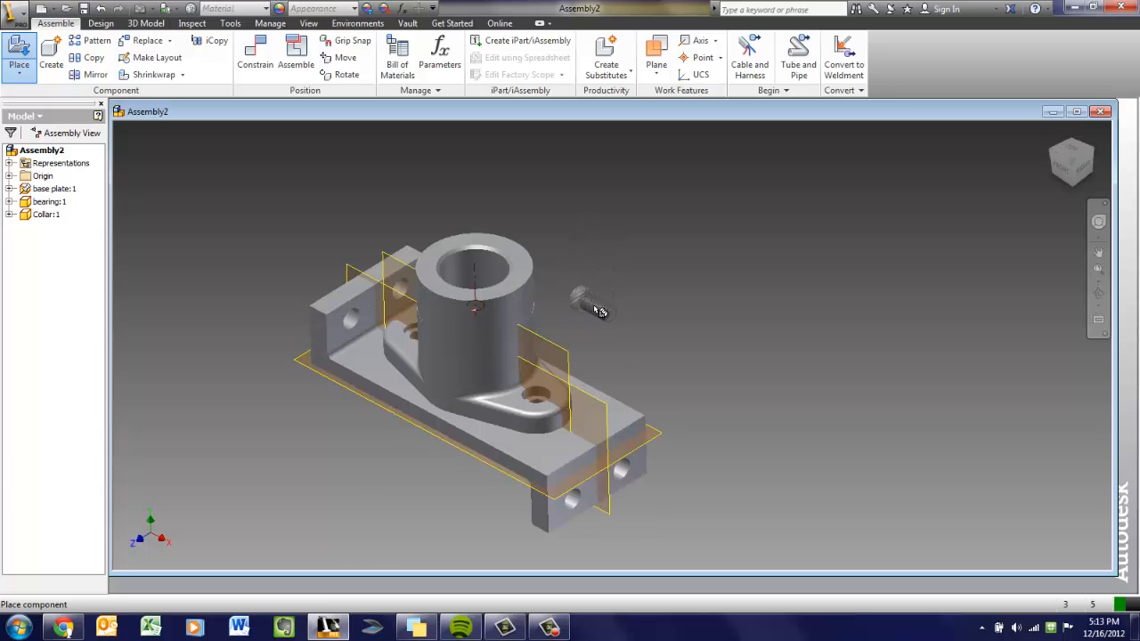
click(598, 271)
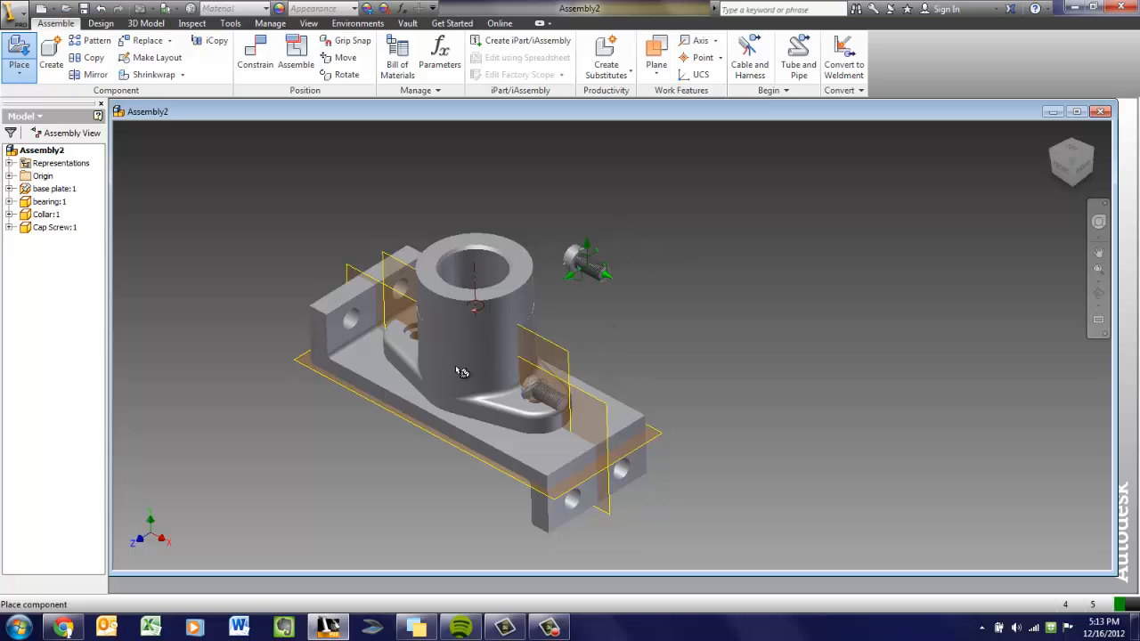
click(667, 242)
right_click(773, 272)
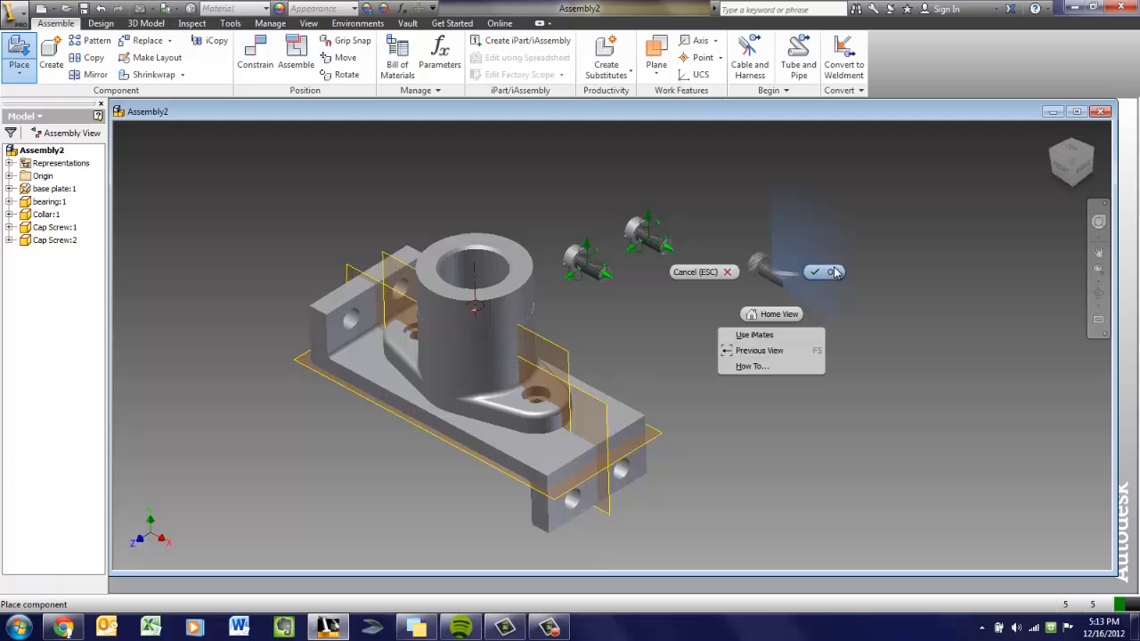
click(832, 273)
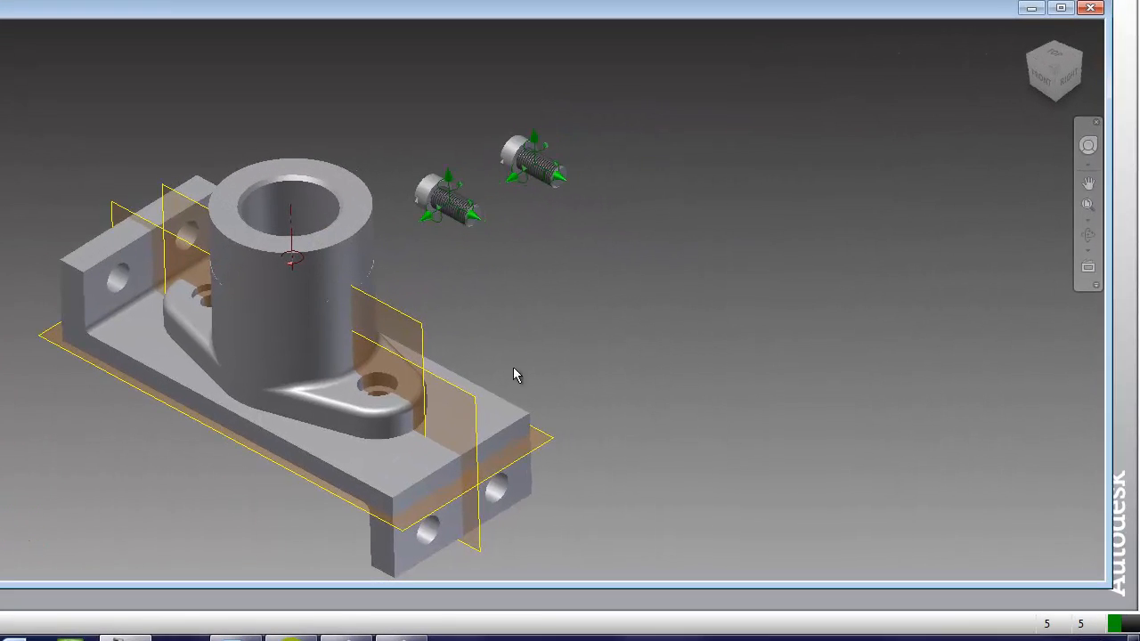
middle_drag(450, 223, 421, 248)
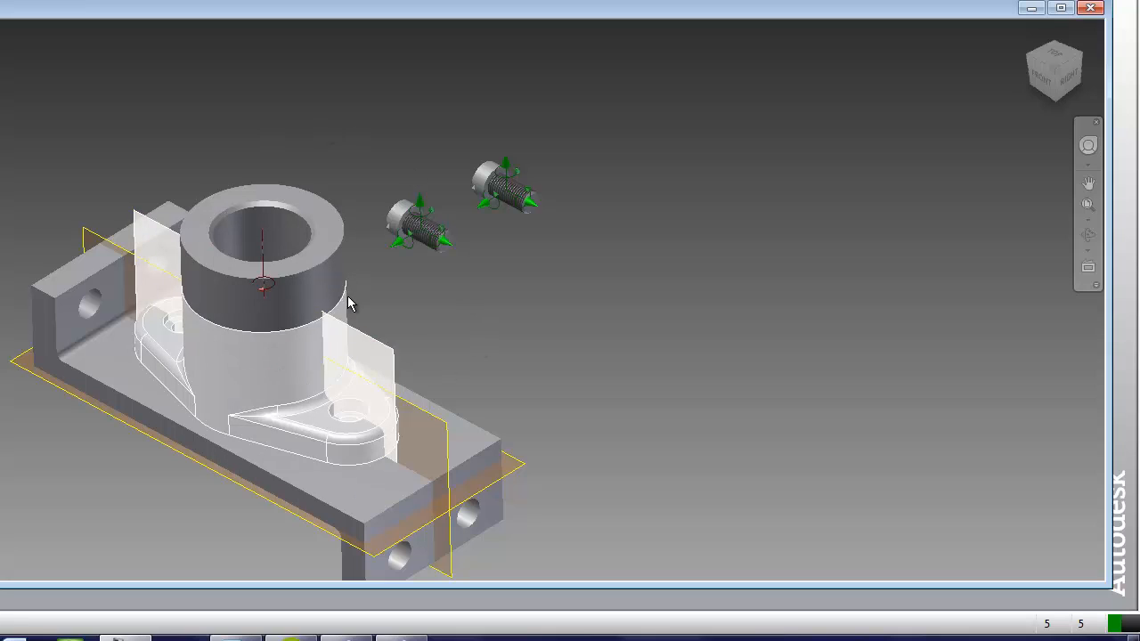
middle_drag(321, 227, 380, 218)
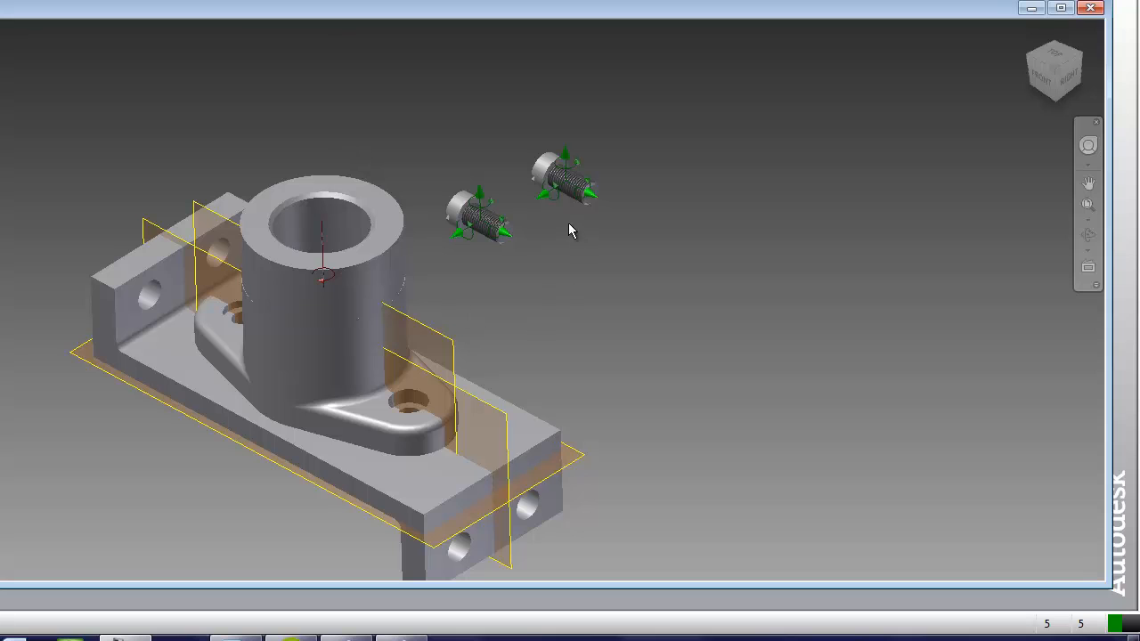
scroll(570, 182, down, 3)
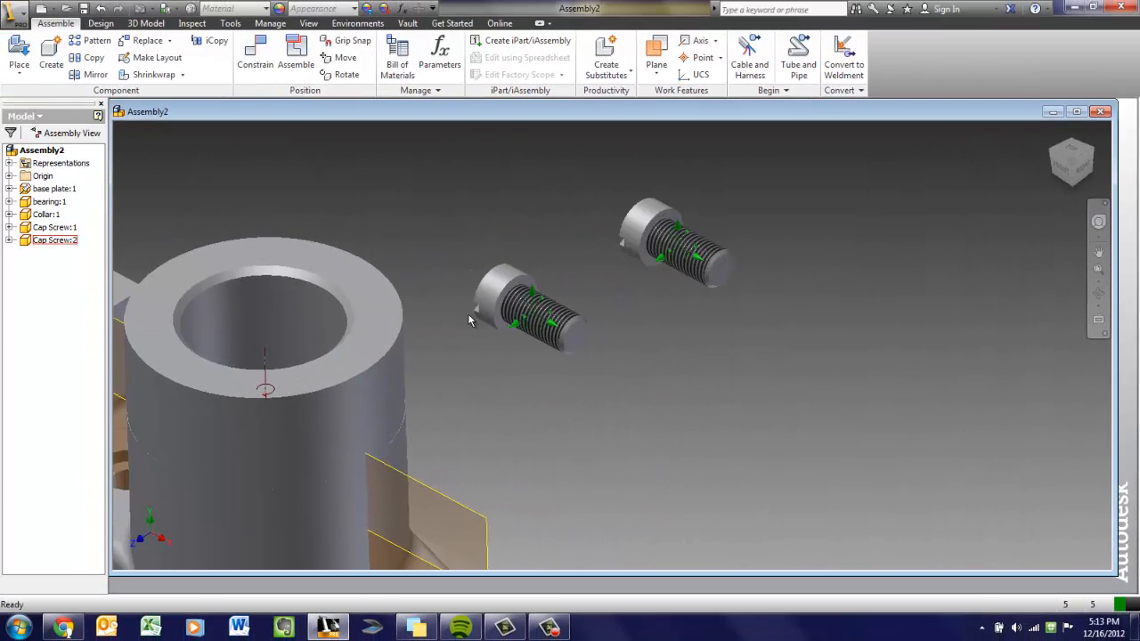
scroll(686, 248, up, 3)
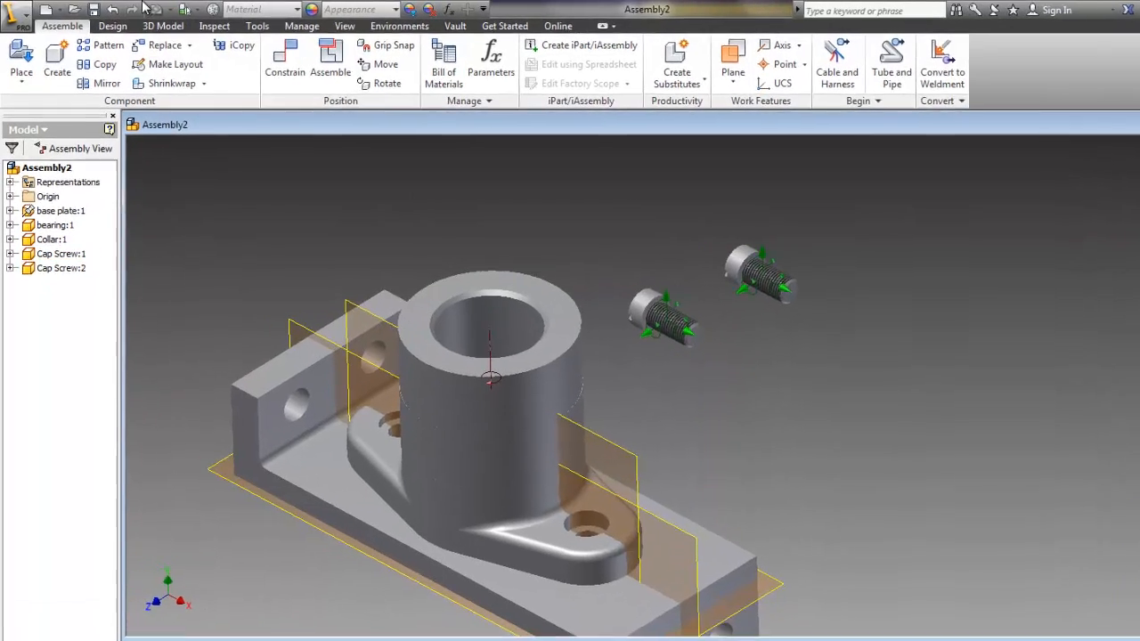
Set up an opposed Insert constraint with 0.000 in offset between the nearer cap screw's under-head edge and the bearing's right counterbore's inner bottom edge
key(c)
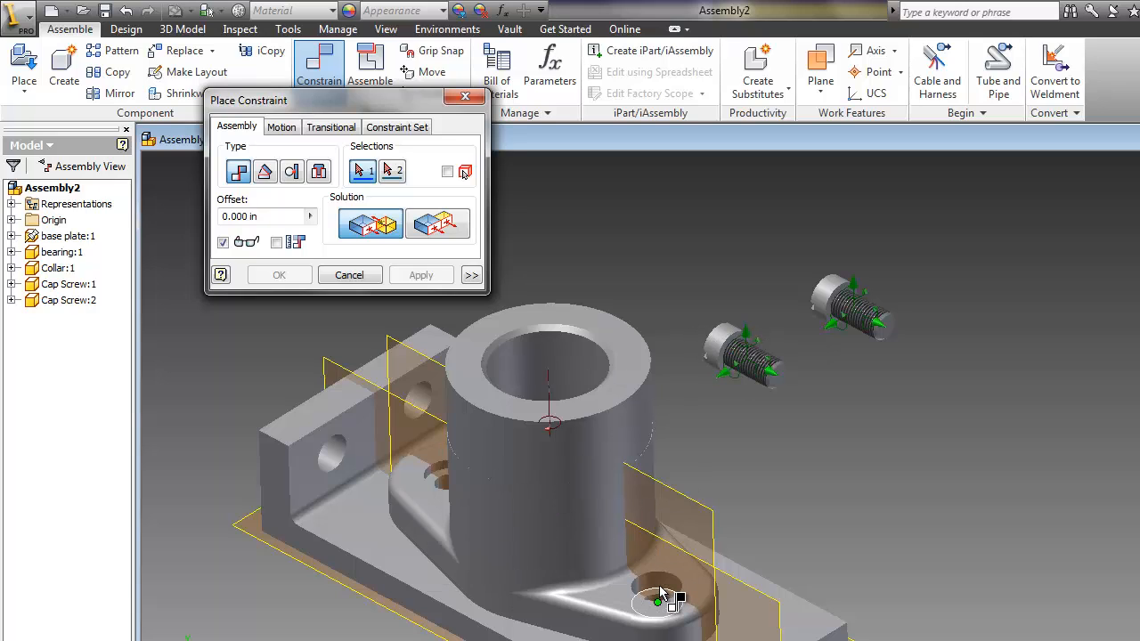
mouse_move(659, 590)
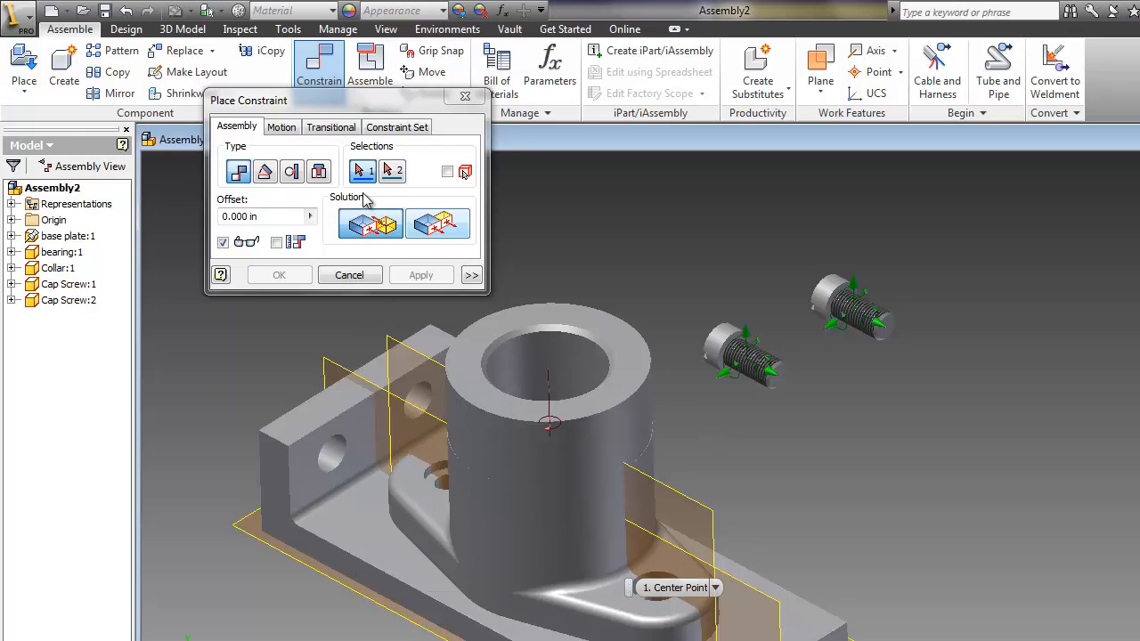
click(320, 173)
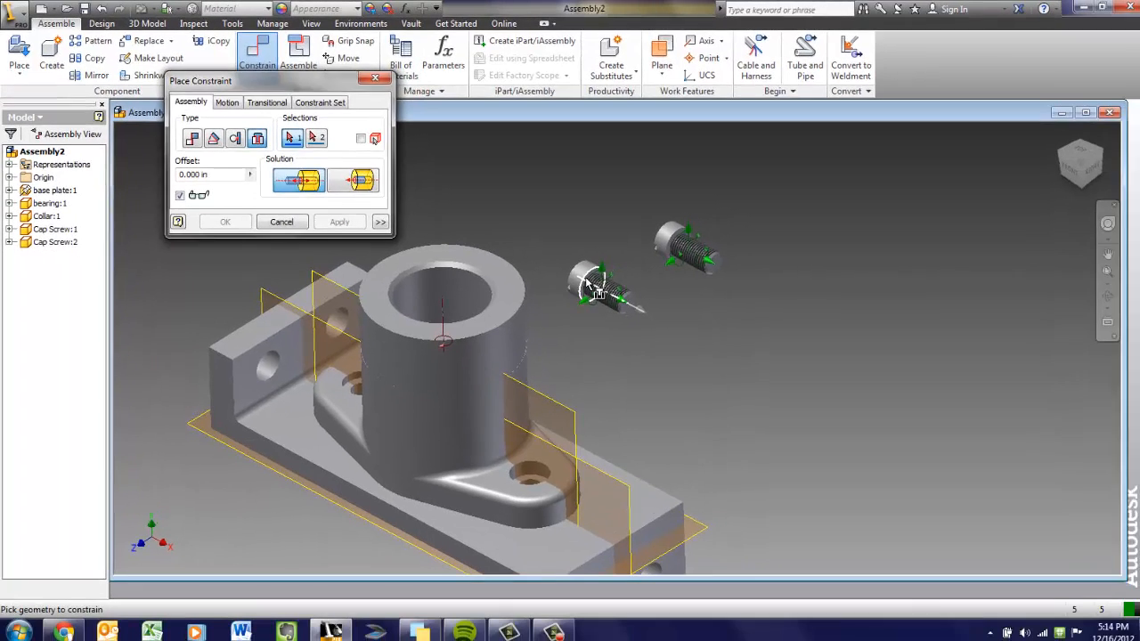
mouse_move(726, 349)
click(584, 280)
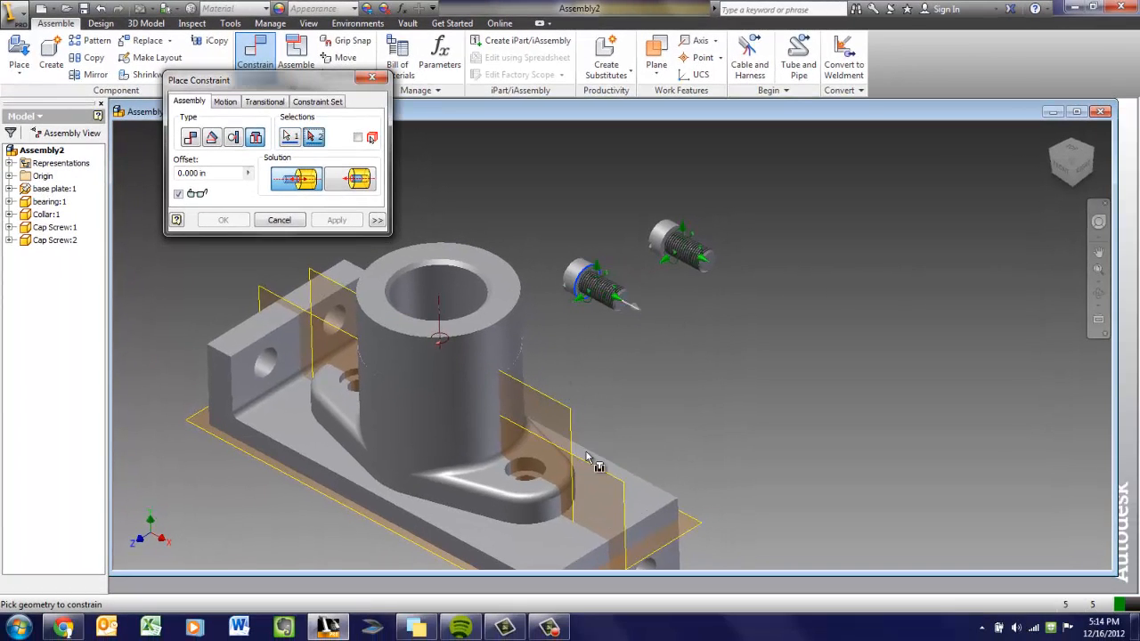
scroll(521, 470, down, 3)
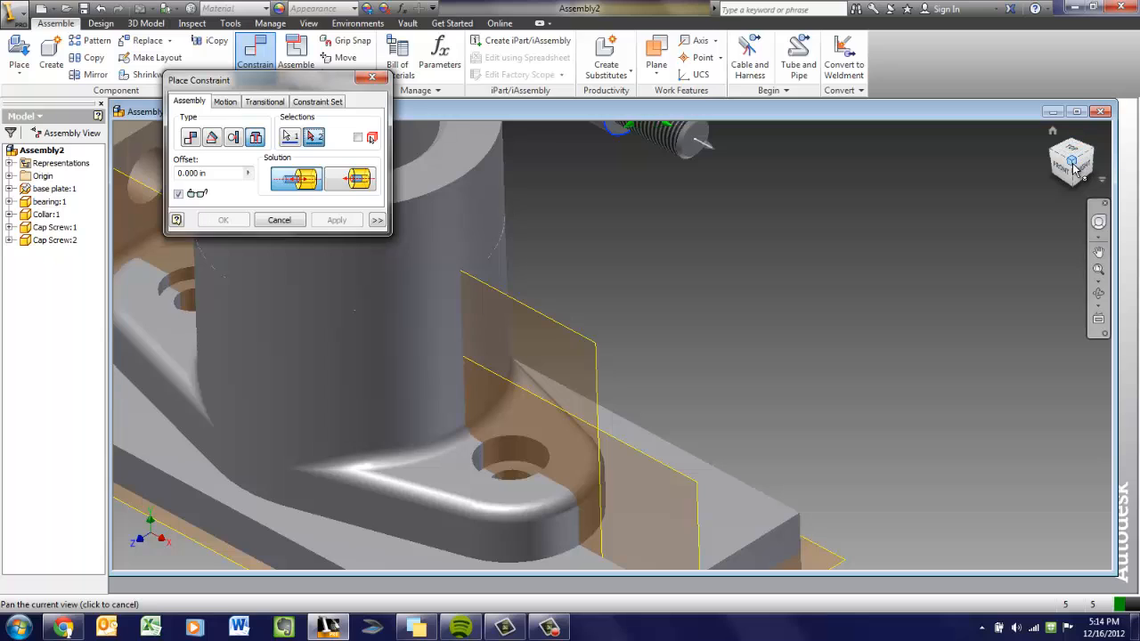
click(500, 466)
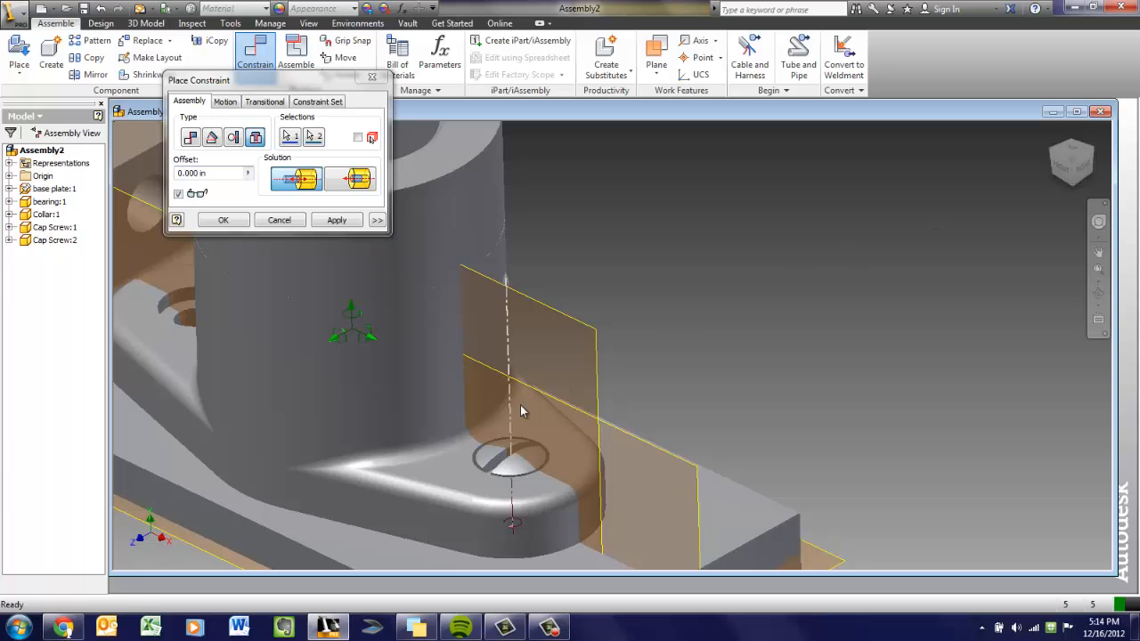
Inspect the cap screw's fit through the bearing and base plate from the front, and apply the Insert constraint
middle_drag(511, 472, 686, 406)
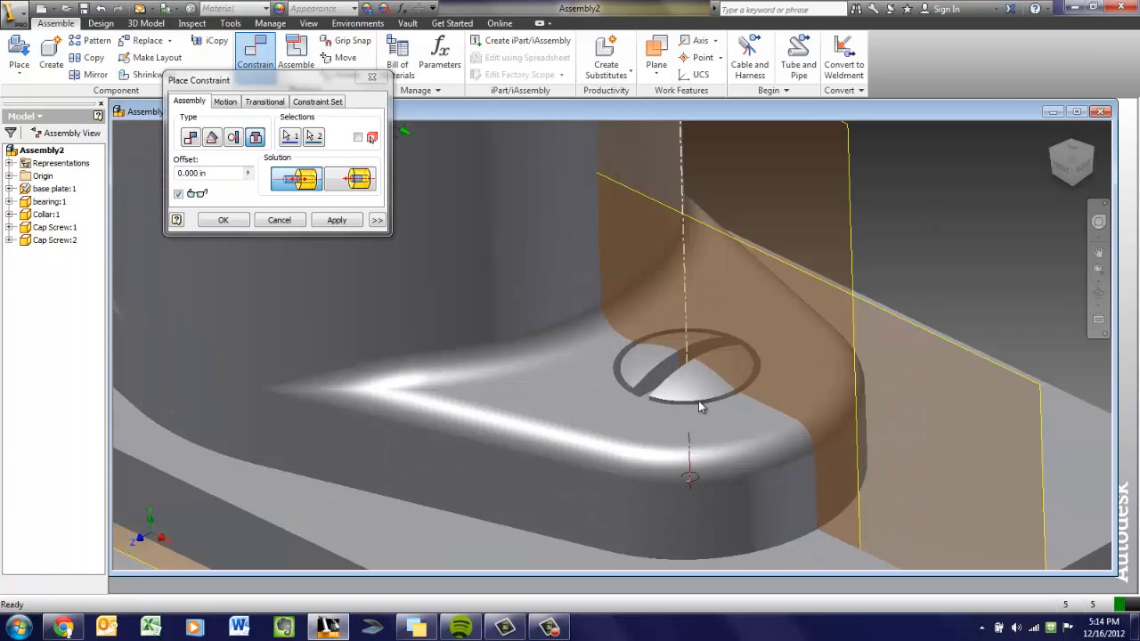
scroll(698, 401, up, 3)
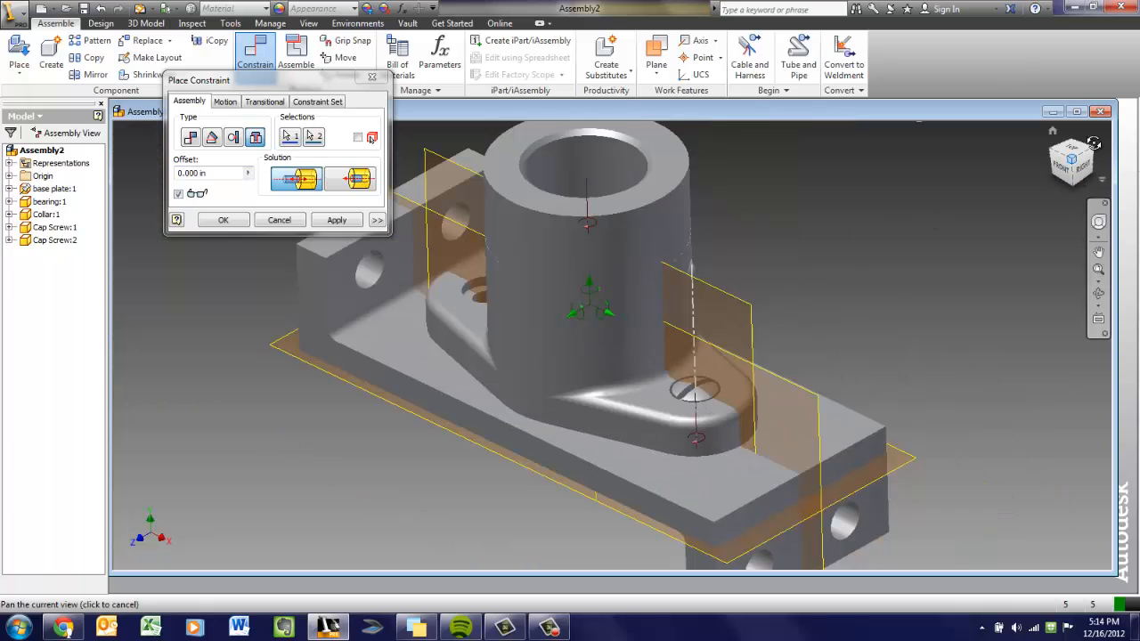
click(1090, 144)
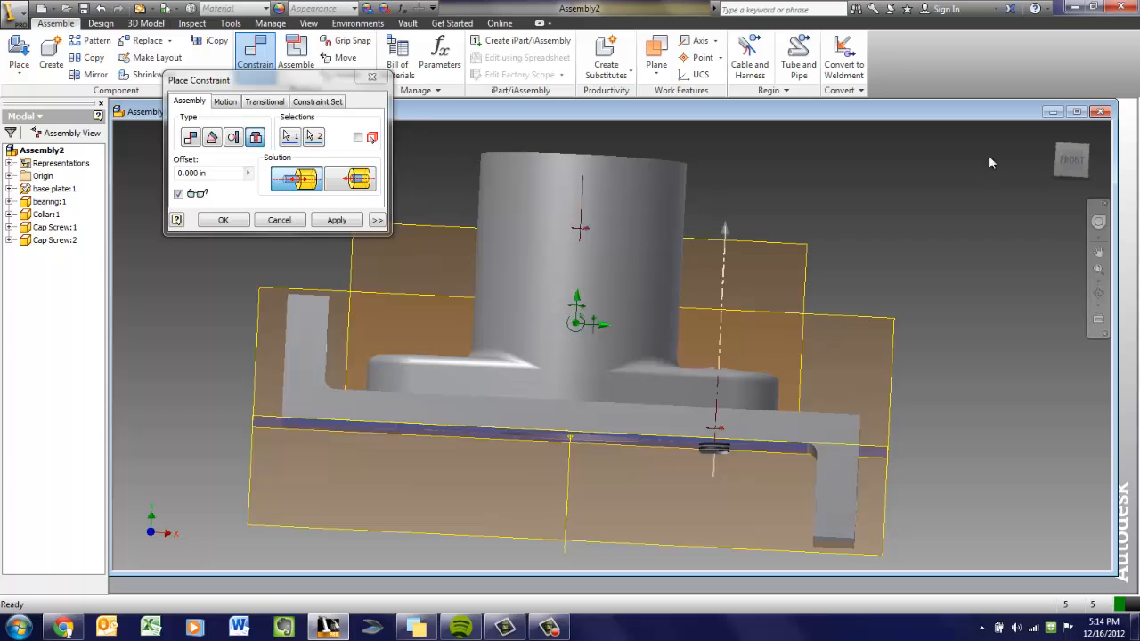
drag(1084, 150, 1075, 164)
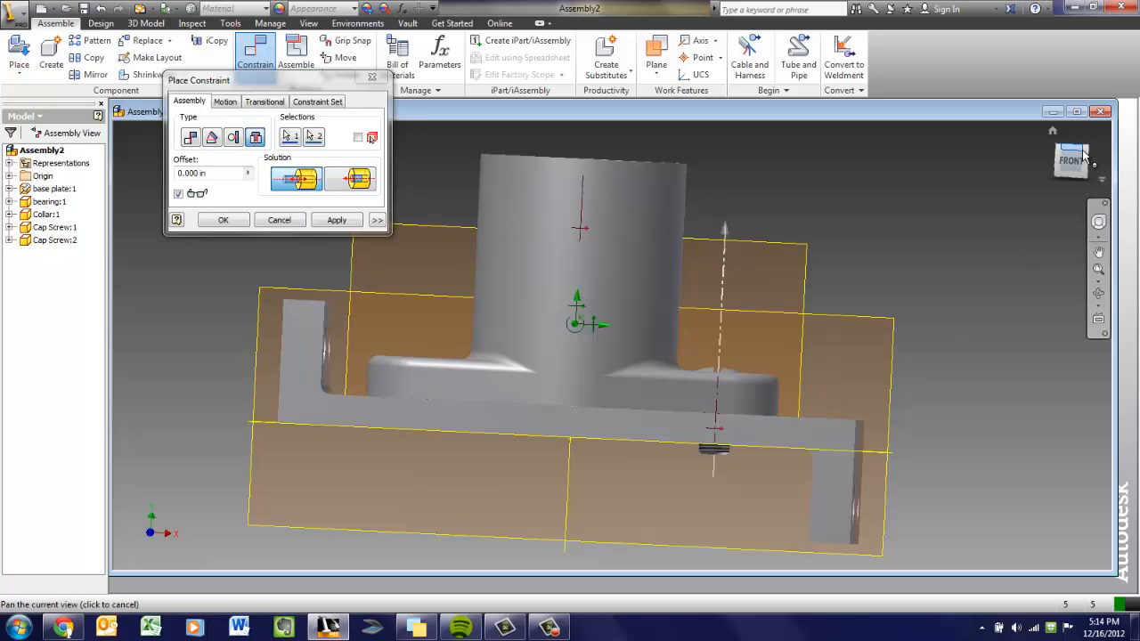
mouse_move(1078, 158)
mouse_down()
mouse_move(1005, 173)
mouse_move(945, 216)
mouse_up()
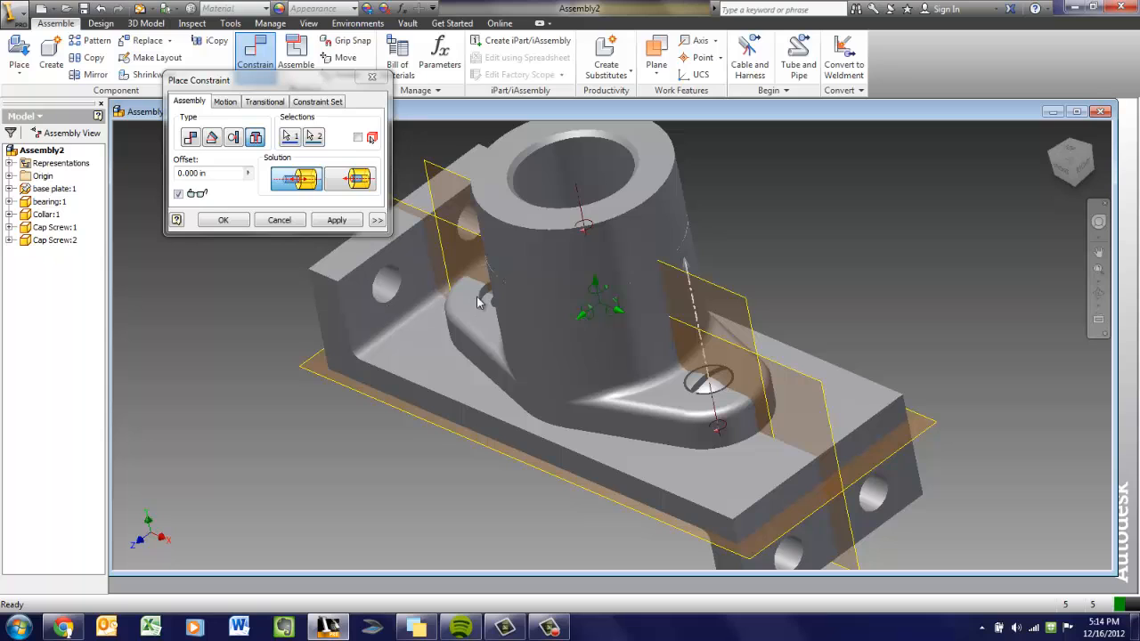
click(335, 222)
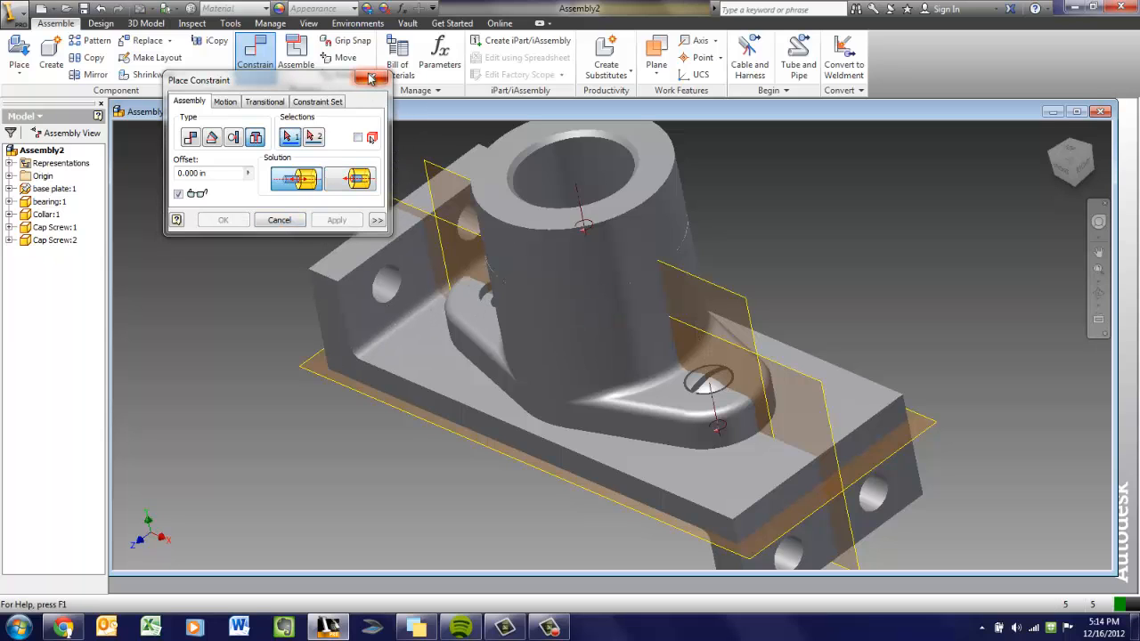
middle_drag(656, 275, 649, 334)
middle_drag(627, 284, 606, 240)
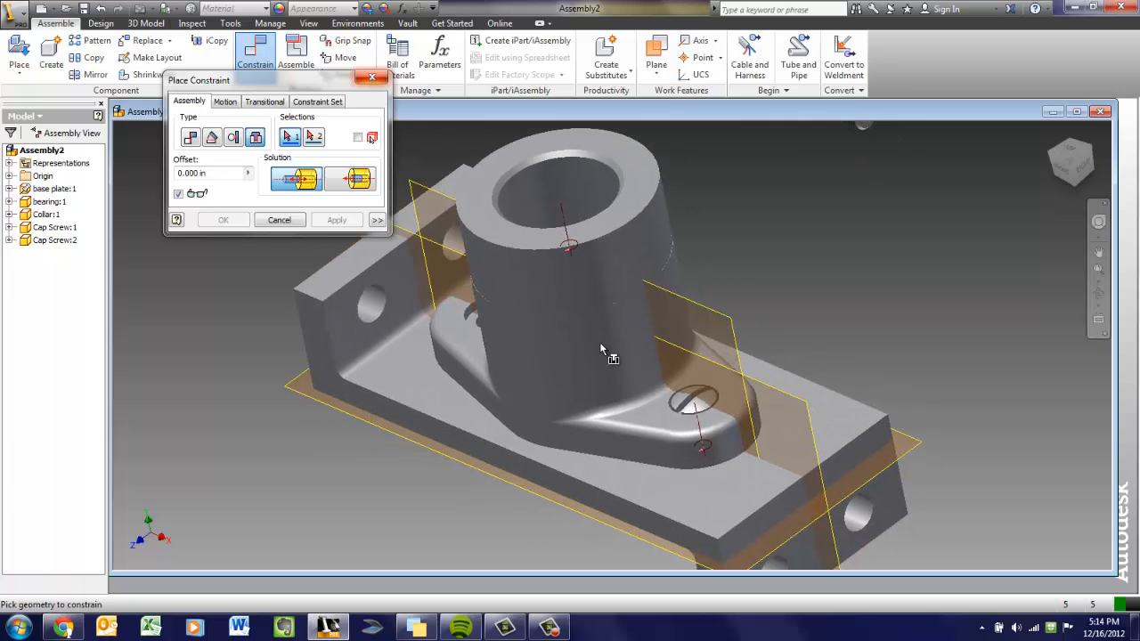